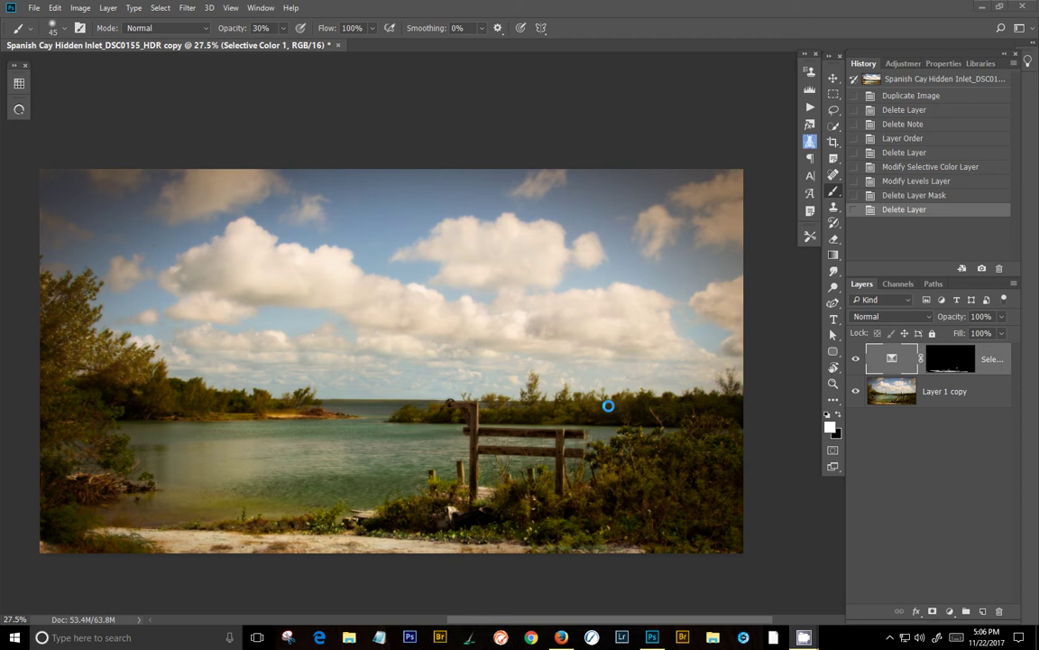
click(959, 389)
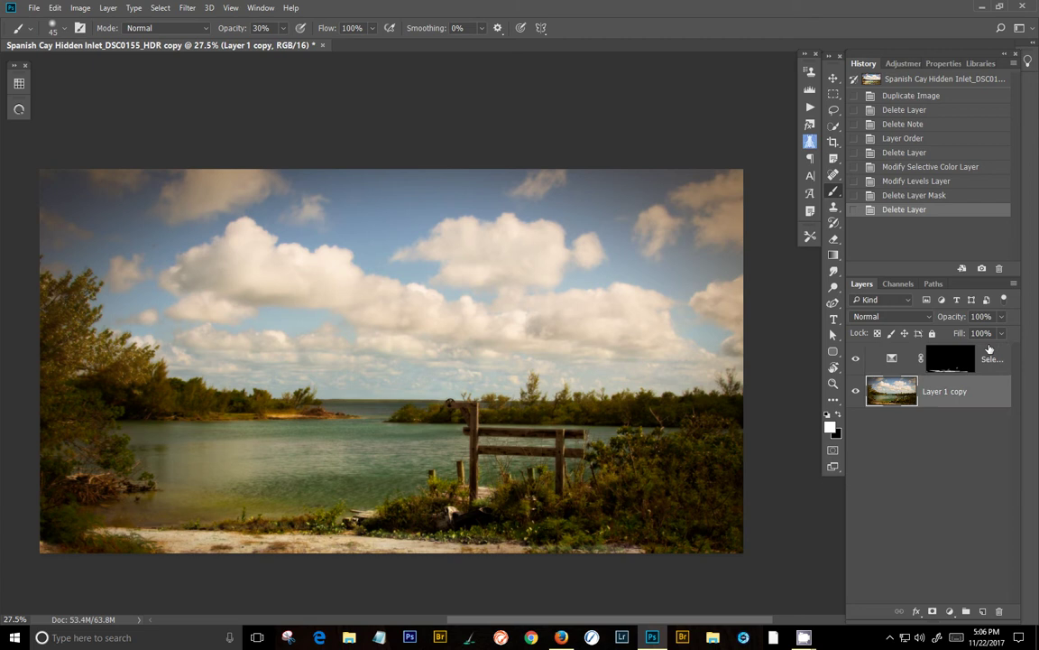
click(975, 360)
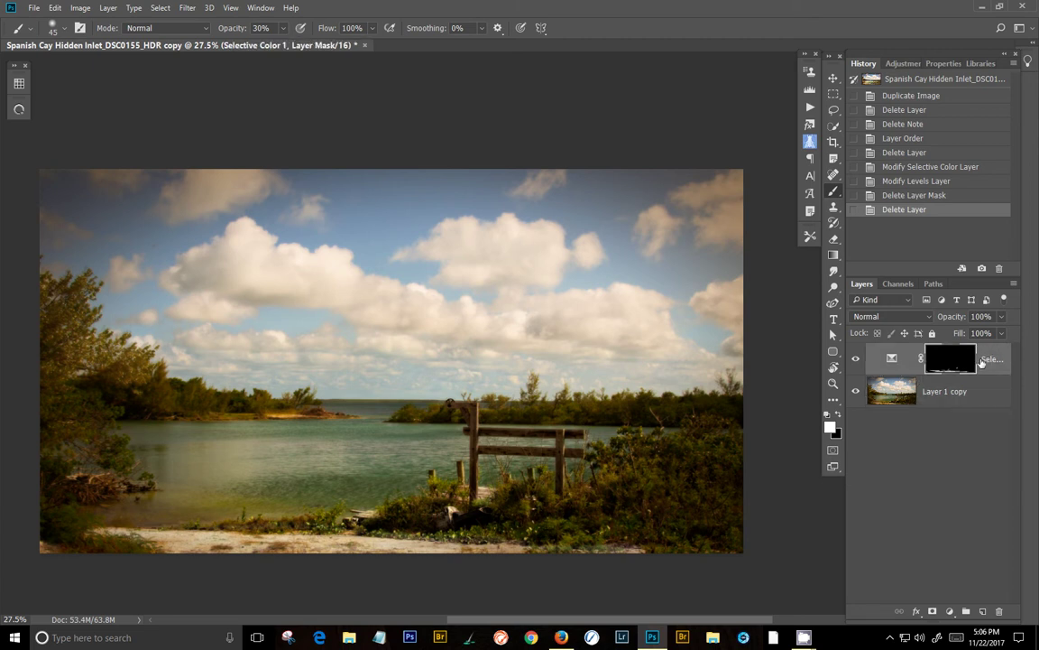
click(854, 359)
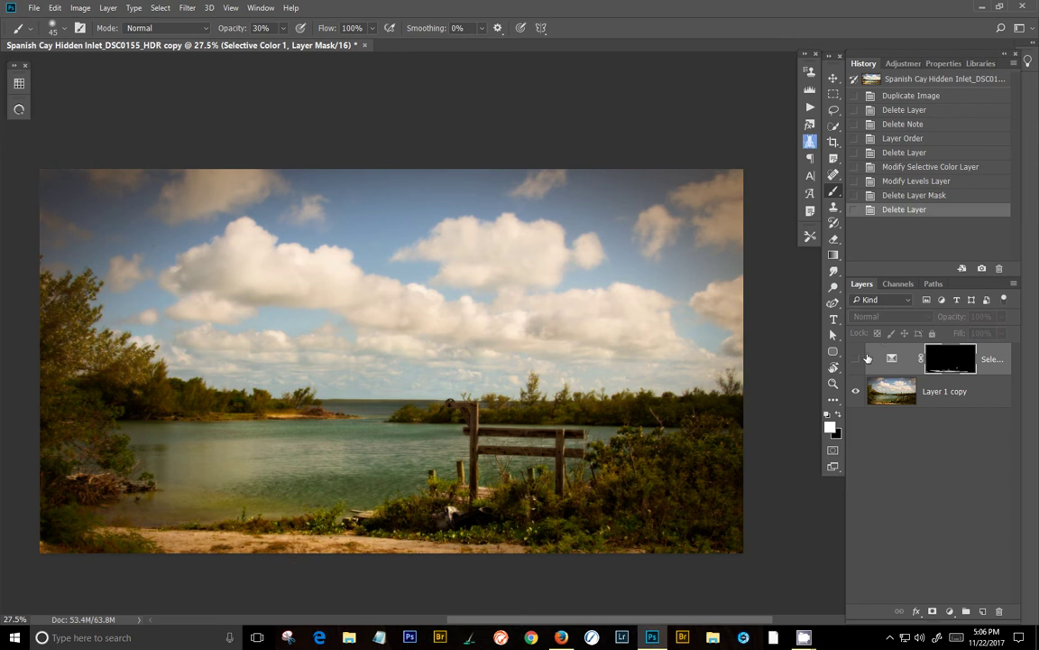
click(855, 360)
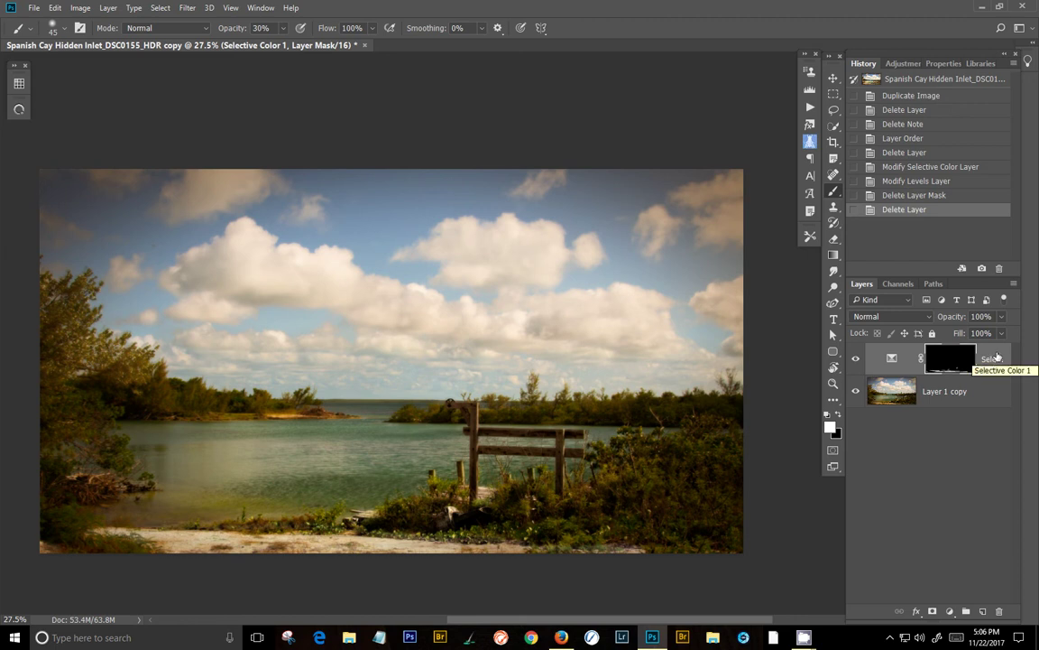
key(ctrl+2)
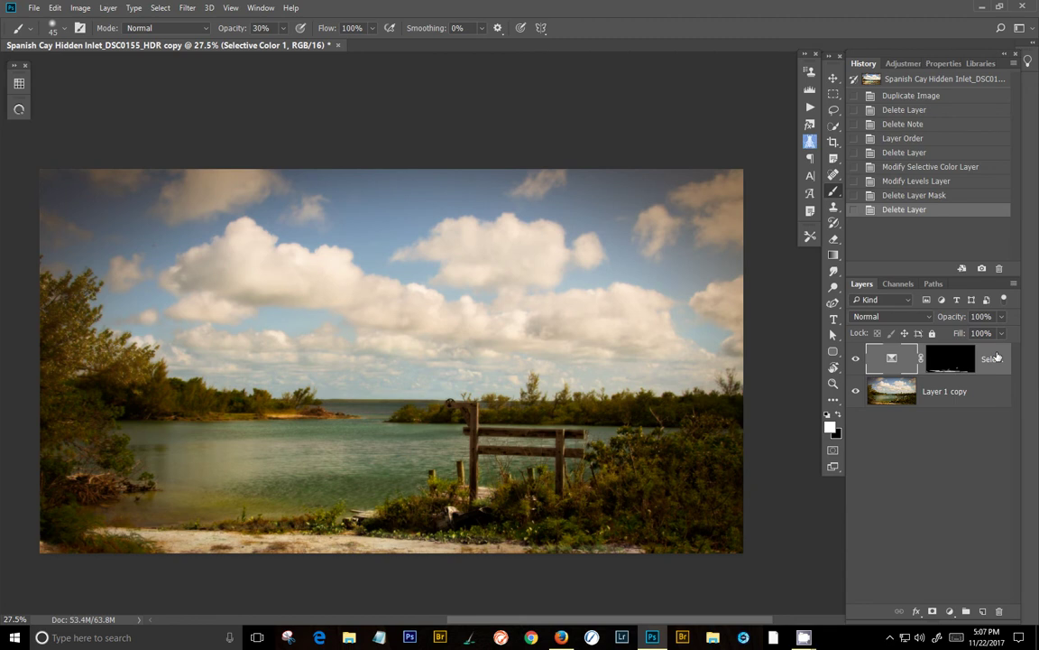
Step: Stamp all visible layers into Layer 1, duplicate it, and move the copy, shown alone, to the bottom
key(ctrl+shift+alt+e)
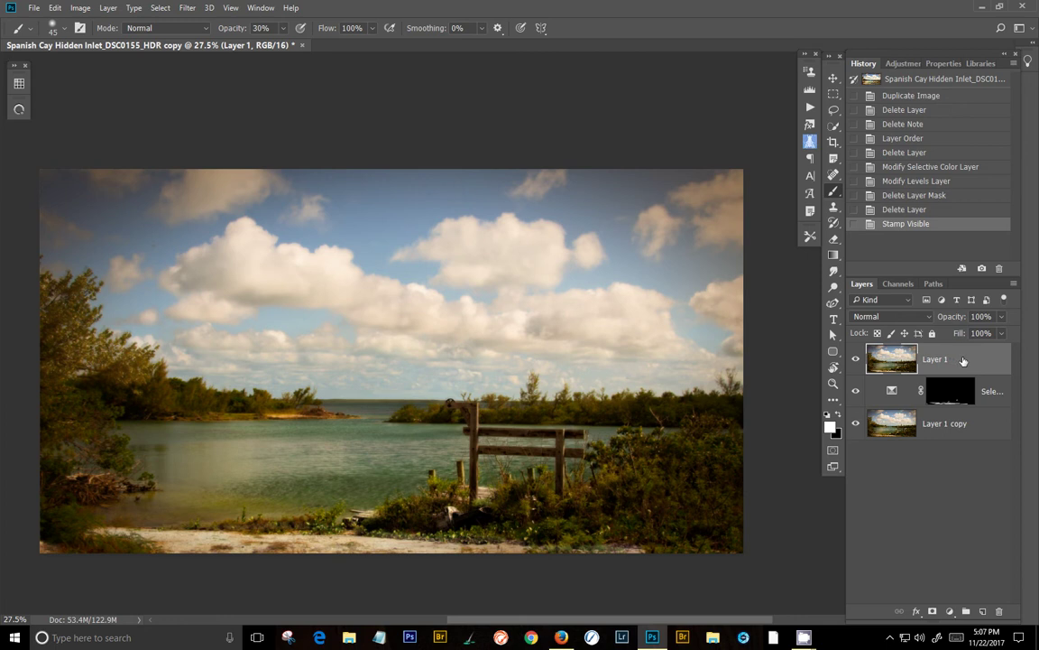
key(ctrl+j)
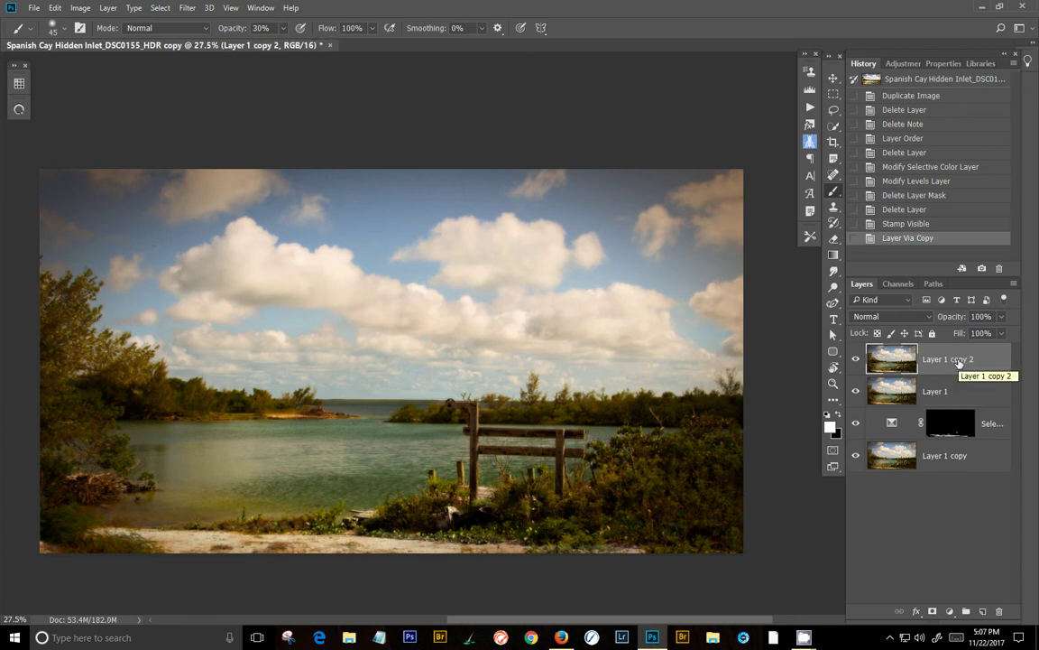
alt+click(856, 358)
drag(962, 359, 948, 473)
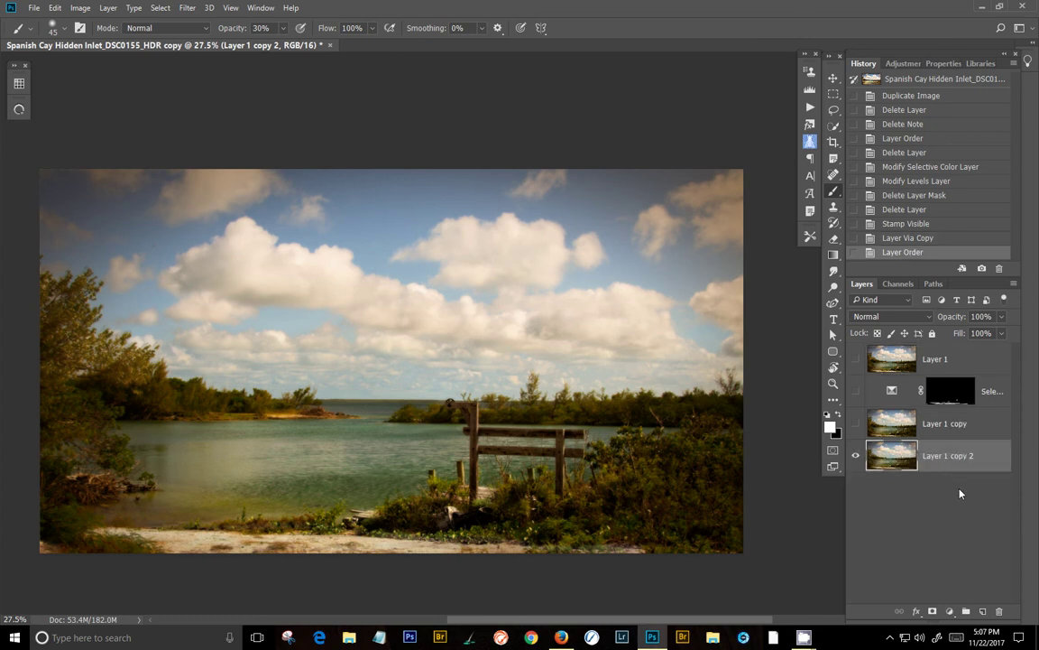
Step: Convert Layer 1 copy 2 into the Background layer via Layer > New > Background from Layer
click(934, 334)
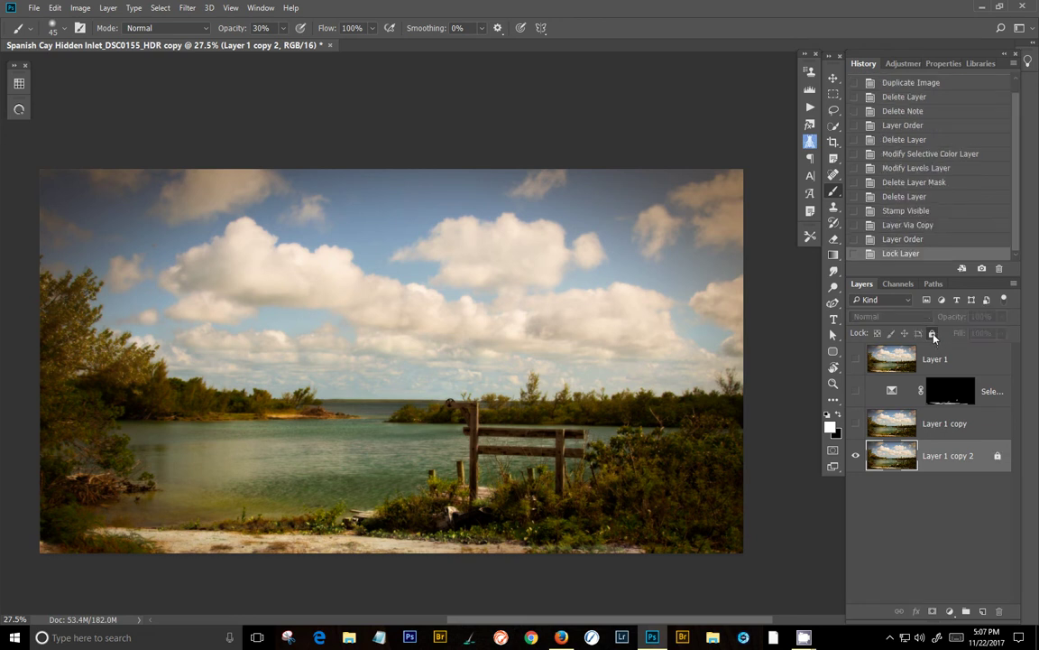
click(934, 333)
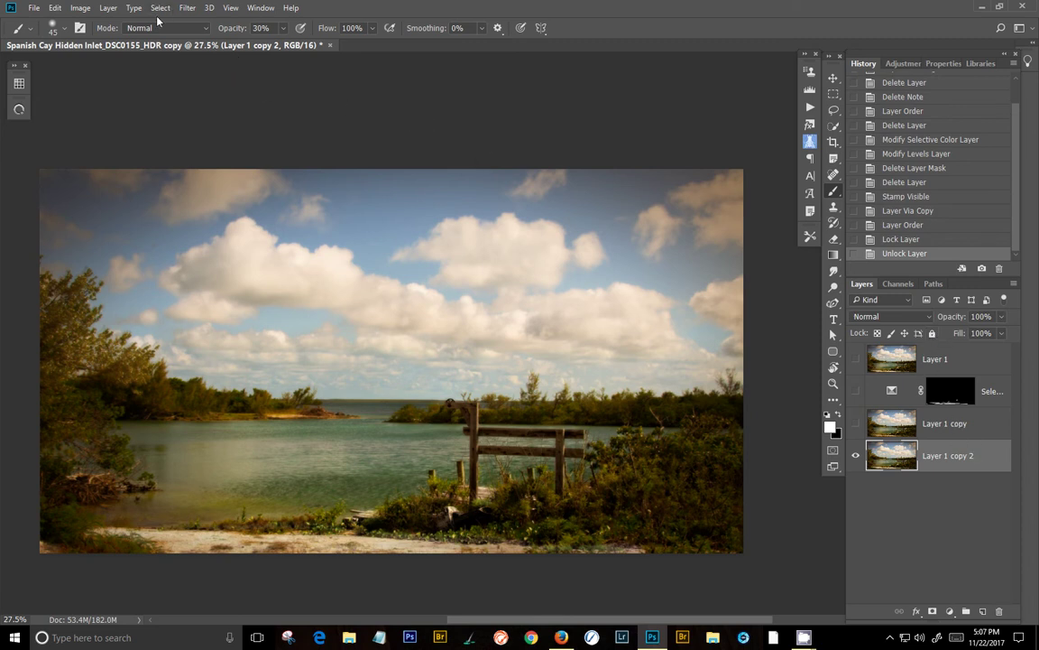
click(108, 9)
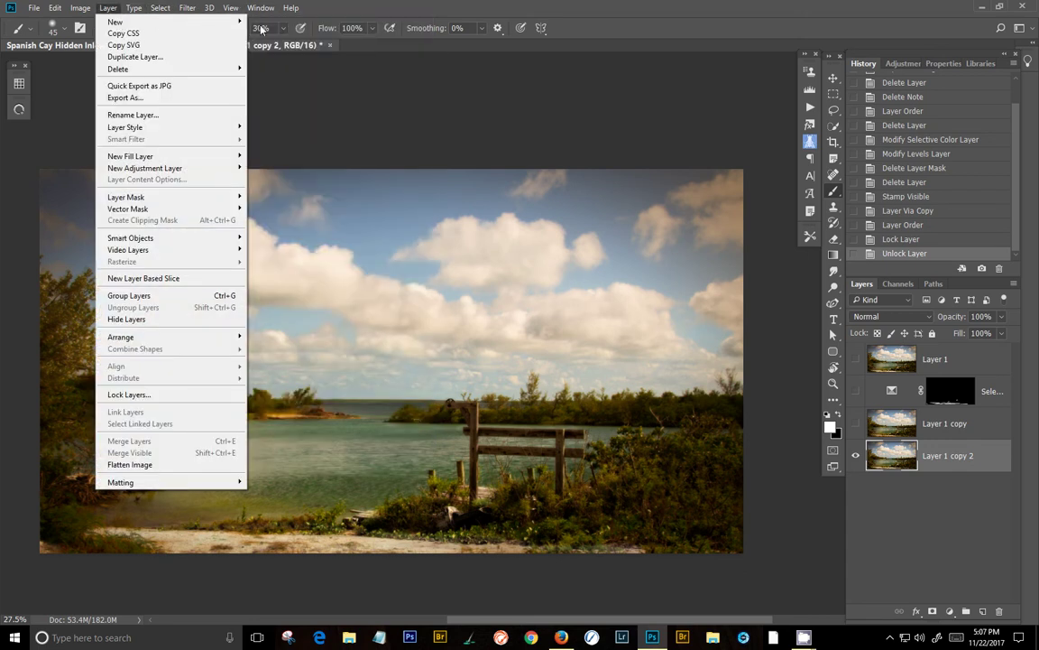
mouse_move(242, 21)
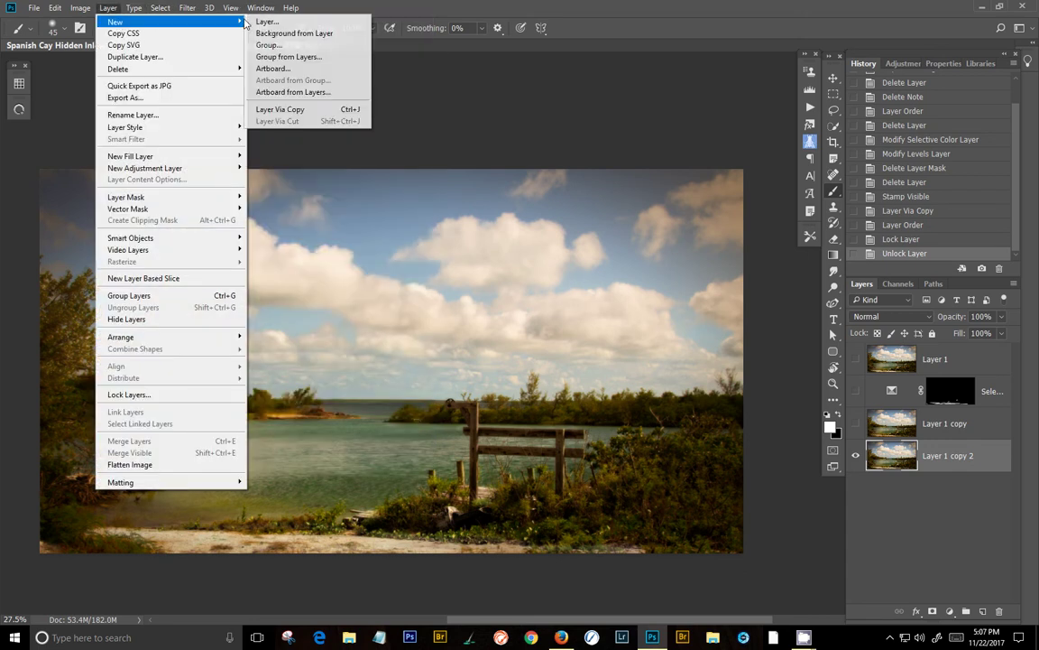
click(288, 38)
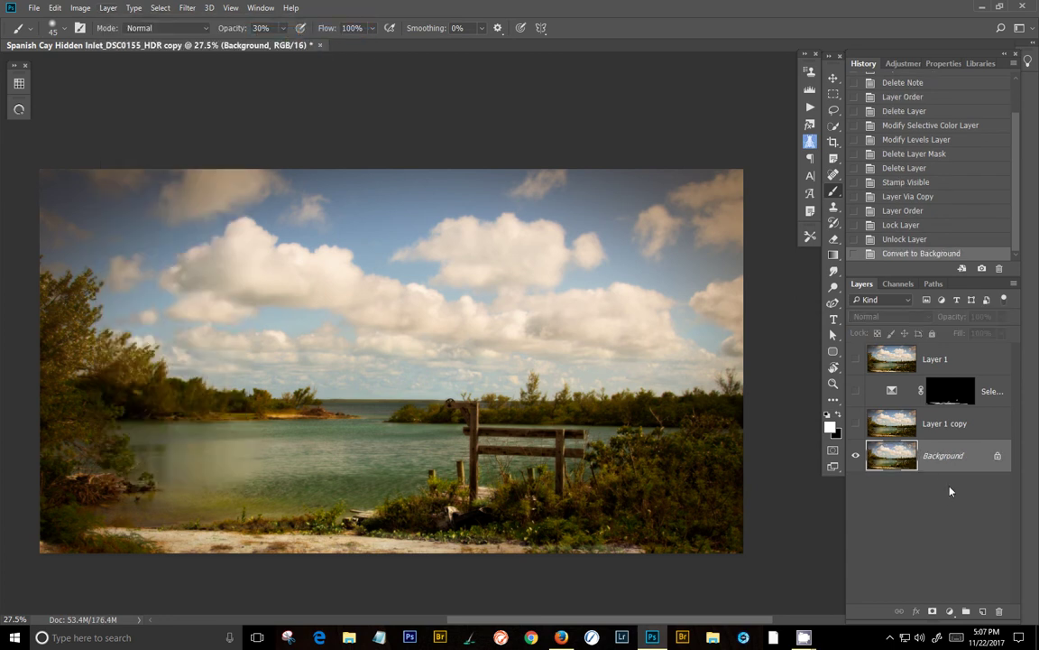
Step: Launch the Luminar 2018 plugin on the Background layer from Filter > Skylum Software
click(187, 9)
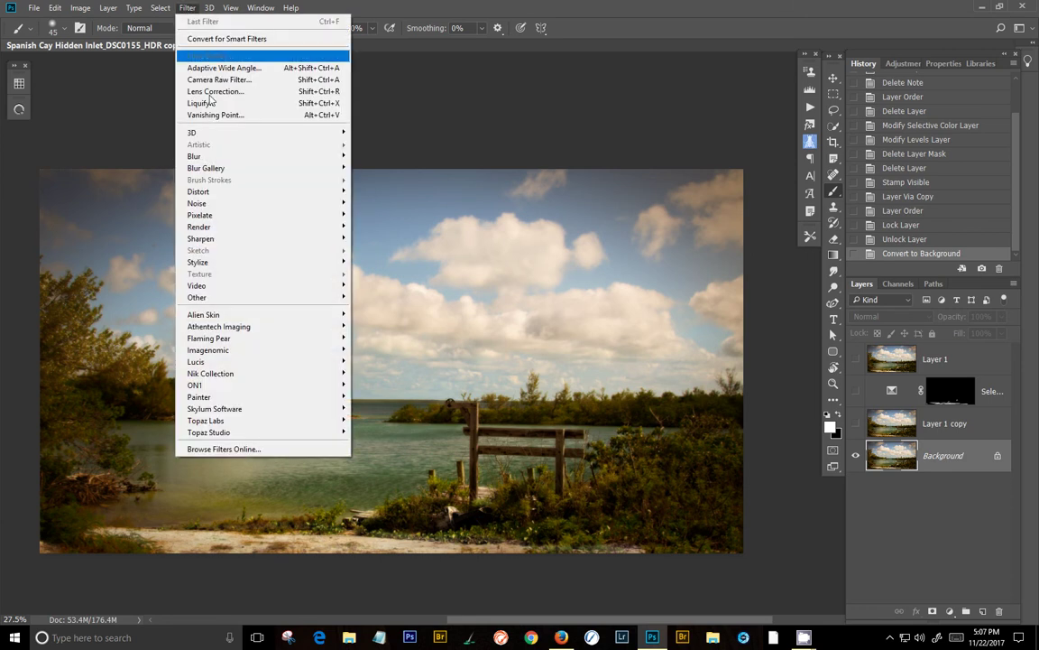
mouse_move(217, 409)
click(160, 411)
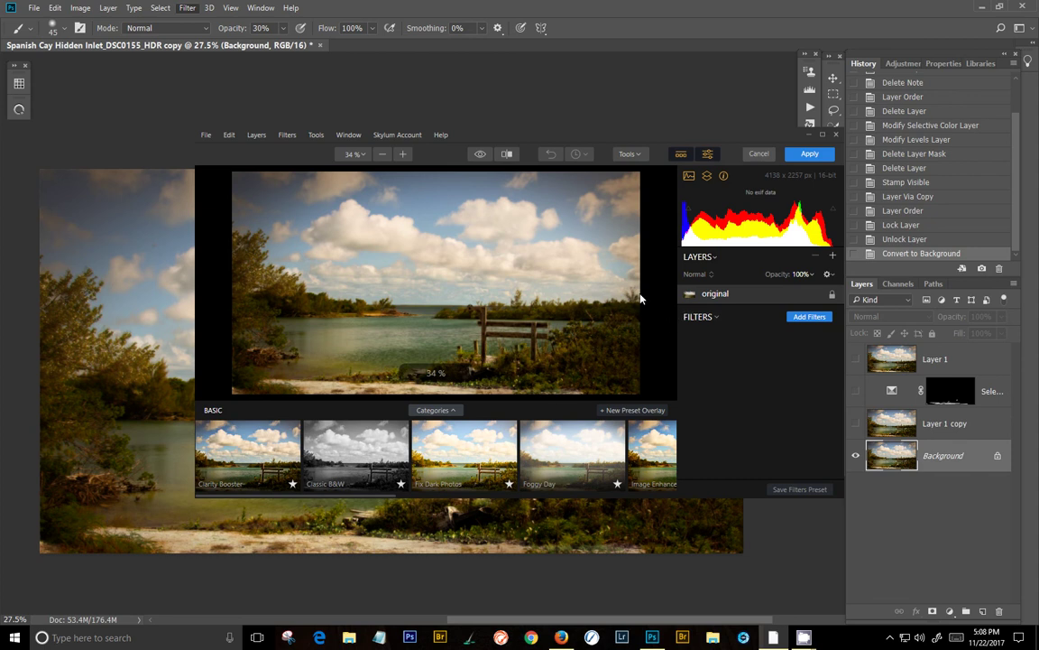
Step: Add the Accent - AI Filter in Luminar and raise its boost to 43
click(809, 317)
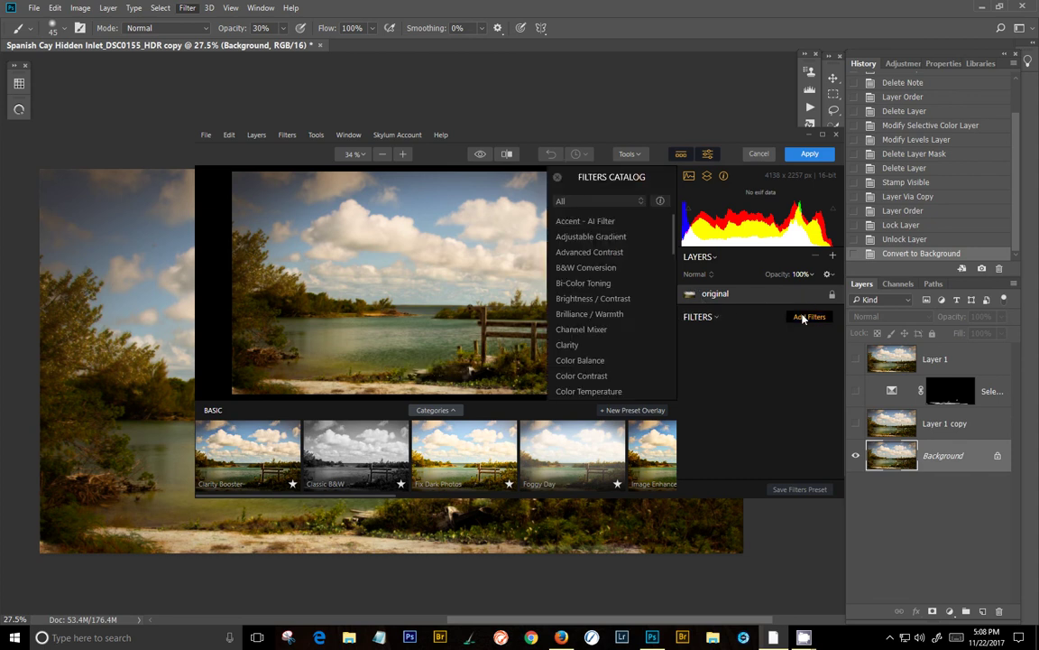
click(603, 224)
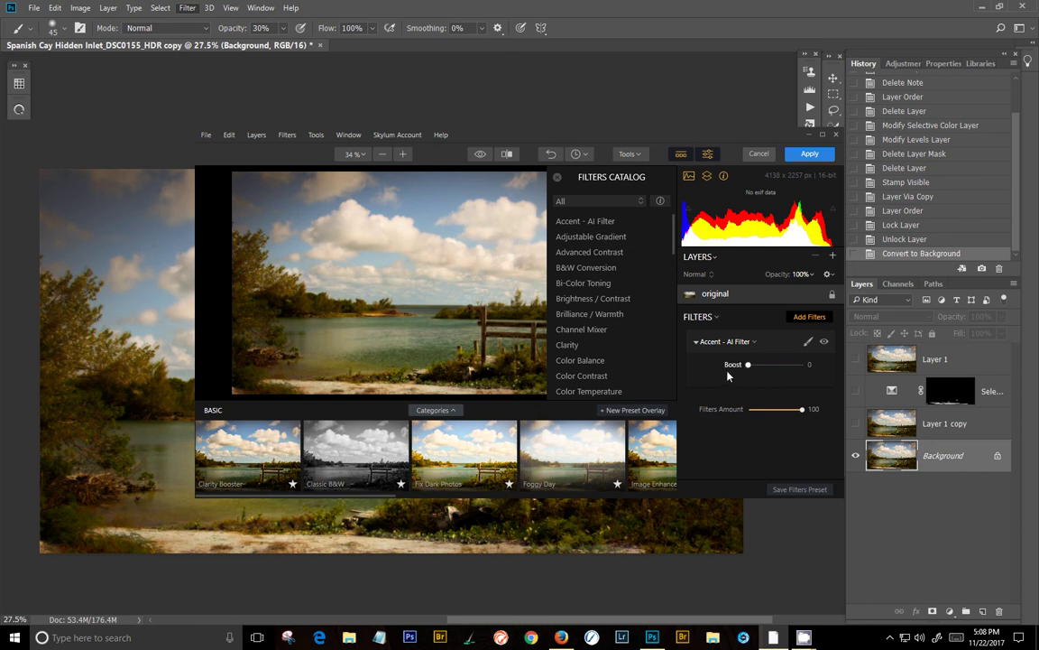
drag(748, 364, 773, 366)
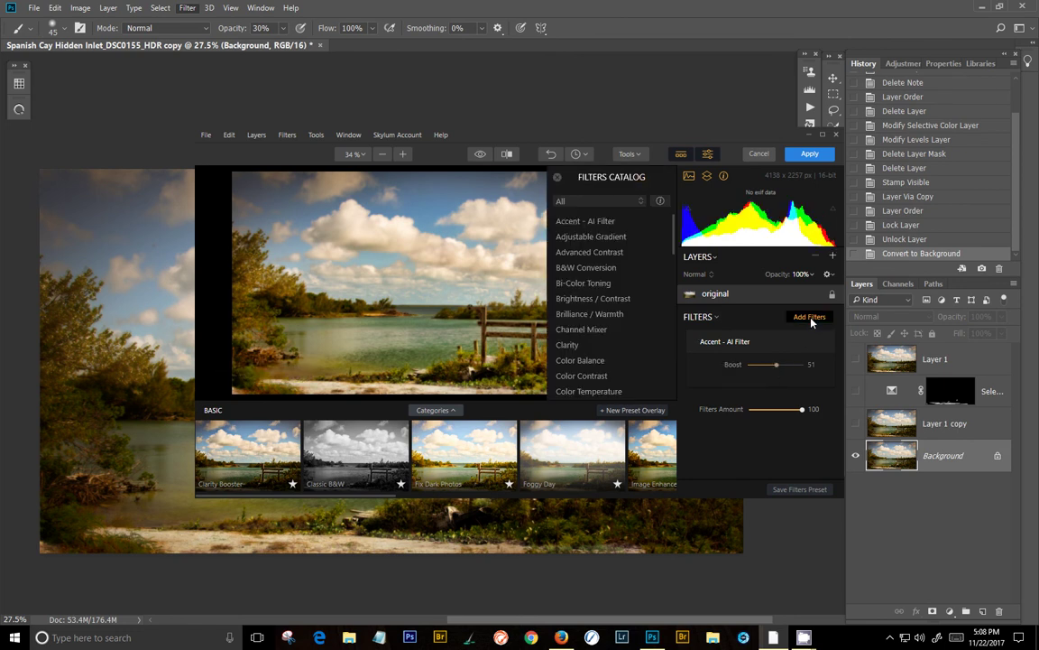
Step: Add an Orton Effect: Amount 54, Softness 43, Brightness 40, Contrast 11, Saturation 7
scroll(634, 339, down, 6)
scroll(635, 339, down, 3)
scroll(632, 341, up, 1)
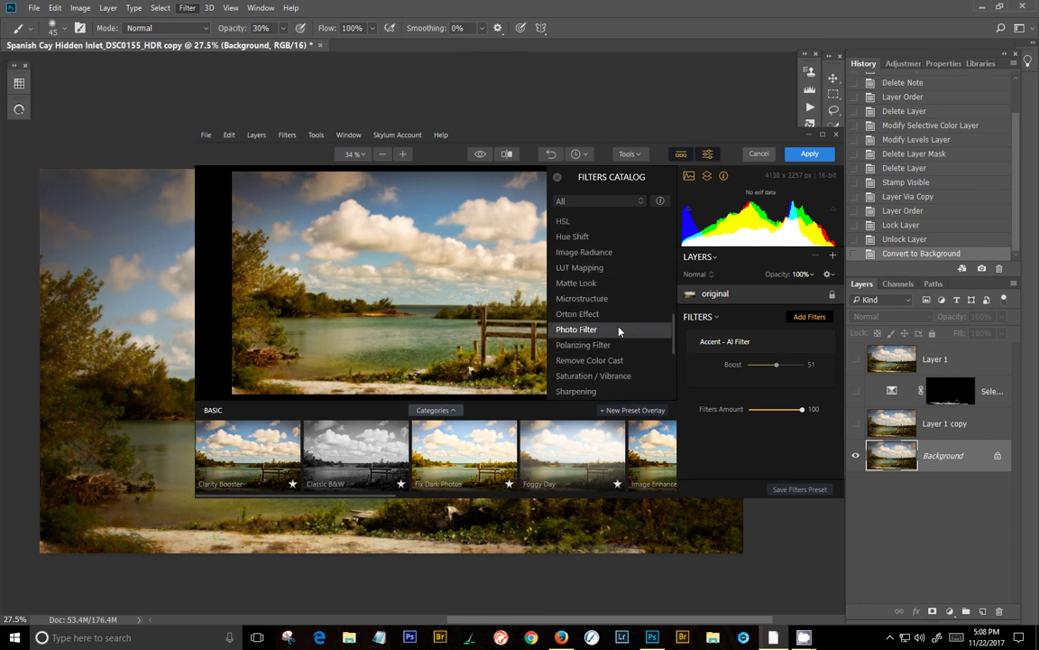
click(582, 314)
scroll(749, 413, down, 1)
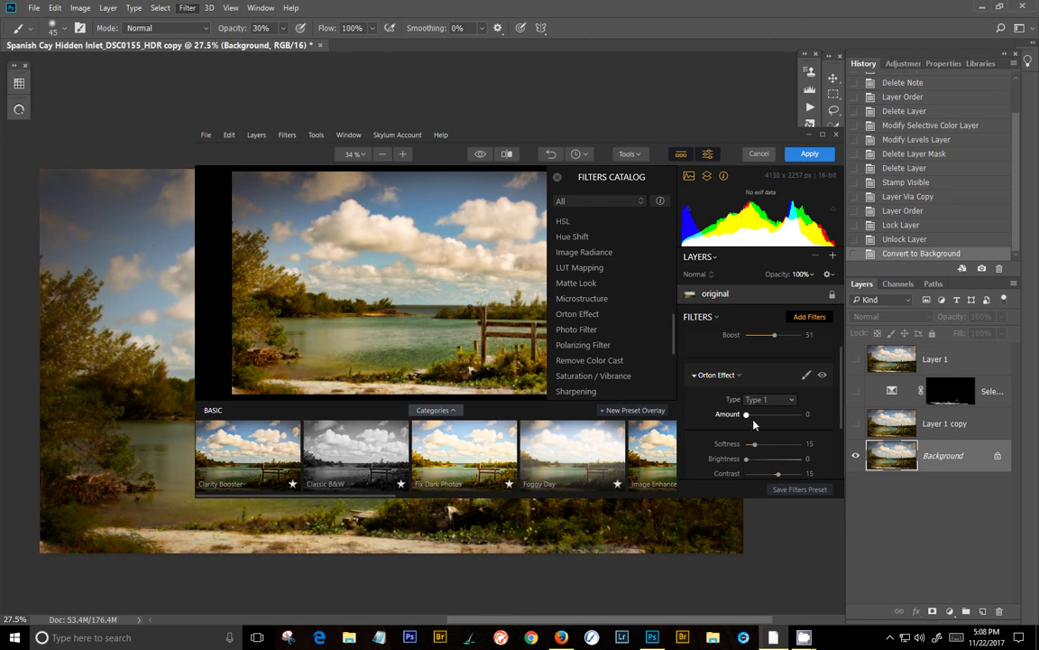
drag(747, 416, 755, 417)
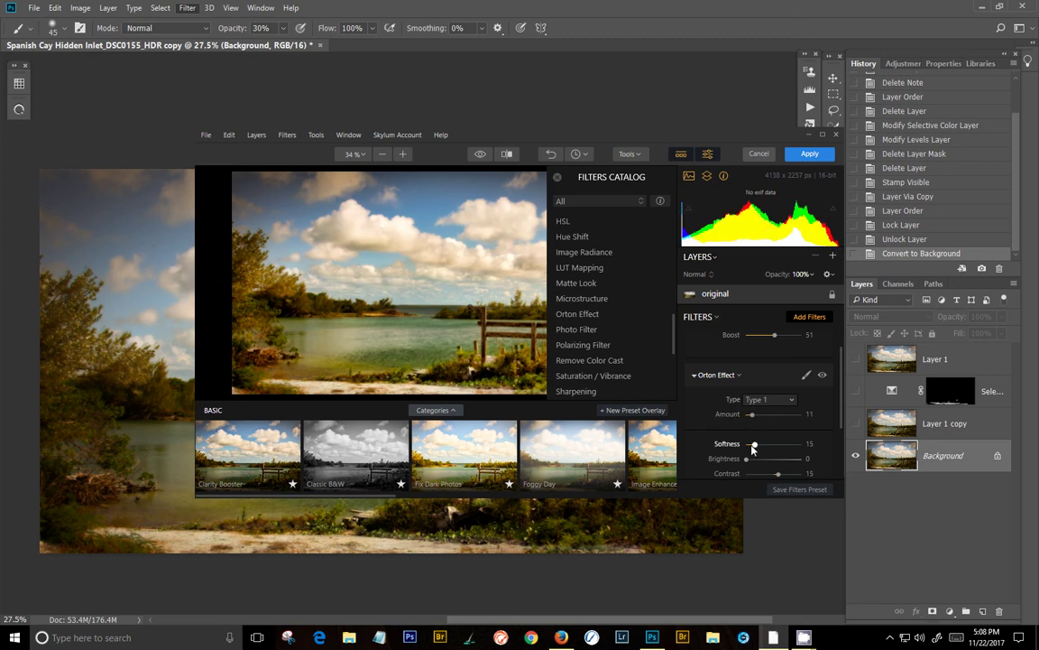
drag(754, 417, 771, 462)
scroll(772, 459, down, 1)
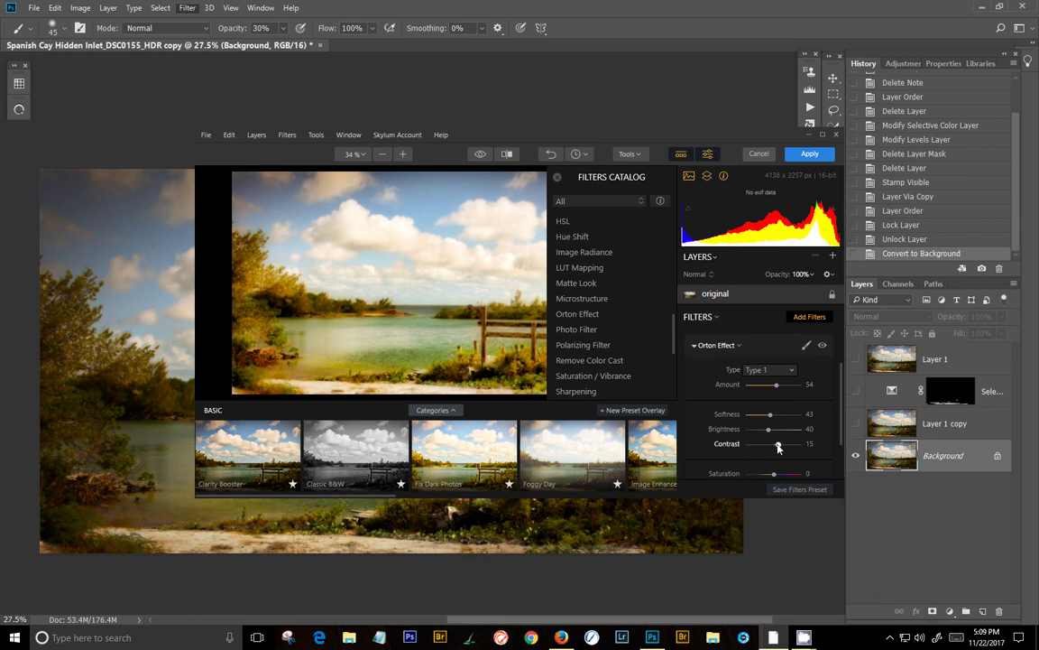
drag(779, 448, 776, 476)
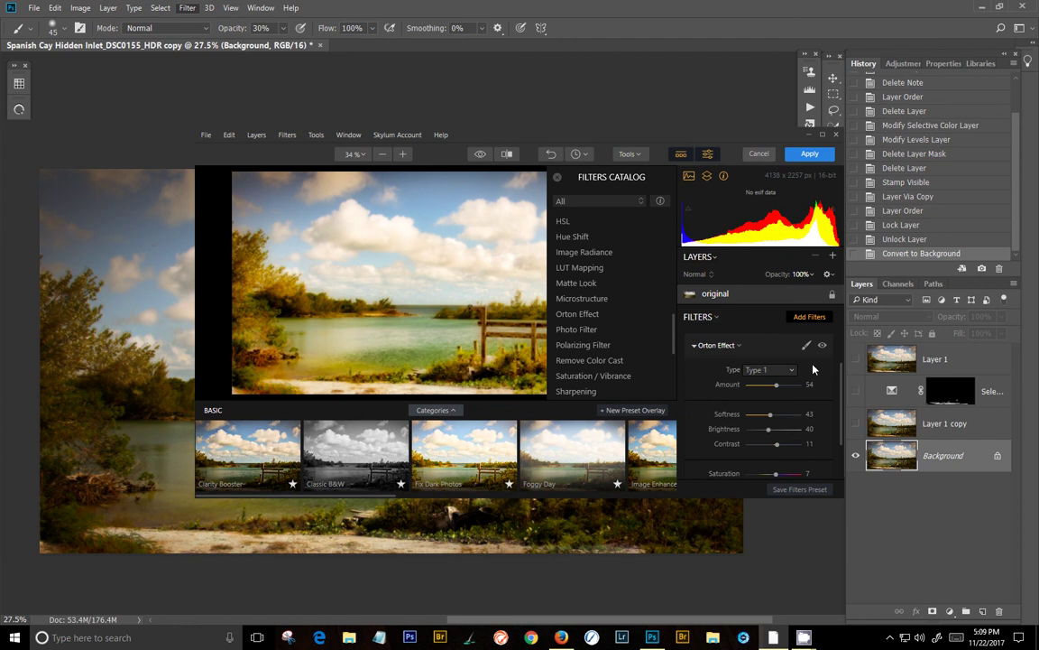
Step: Apply the Luminar edits and make Layer 1 copy, Layer 1 and Selective Color visible again
click(808, 155)
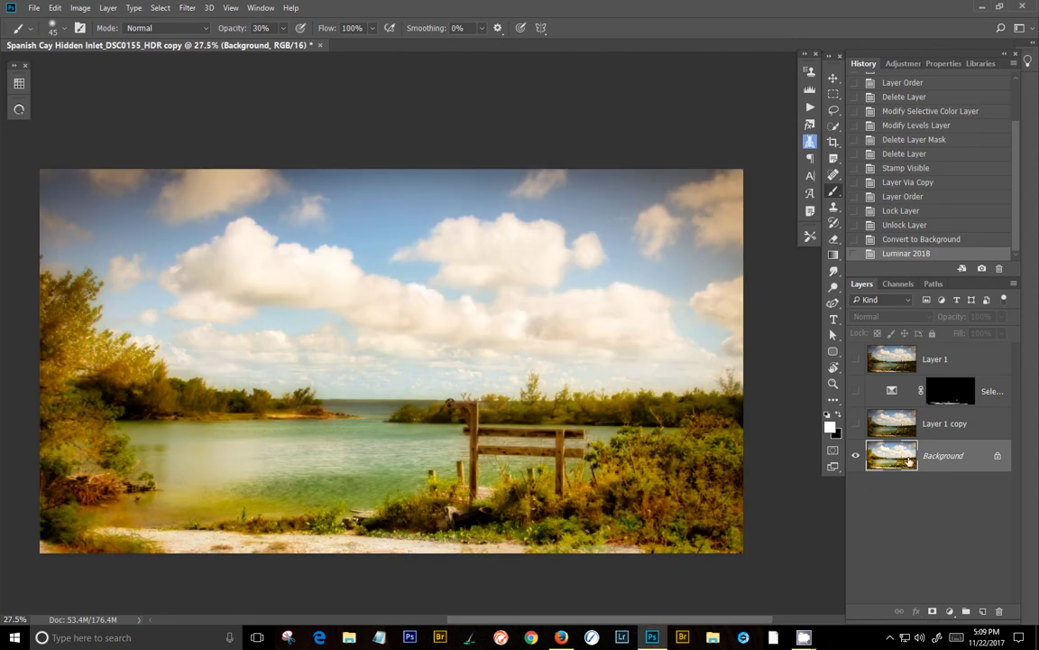
click(856, 423)
drag(856, 358, 856, 391)
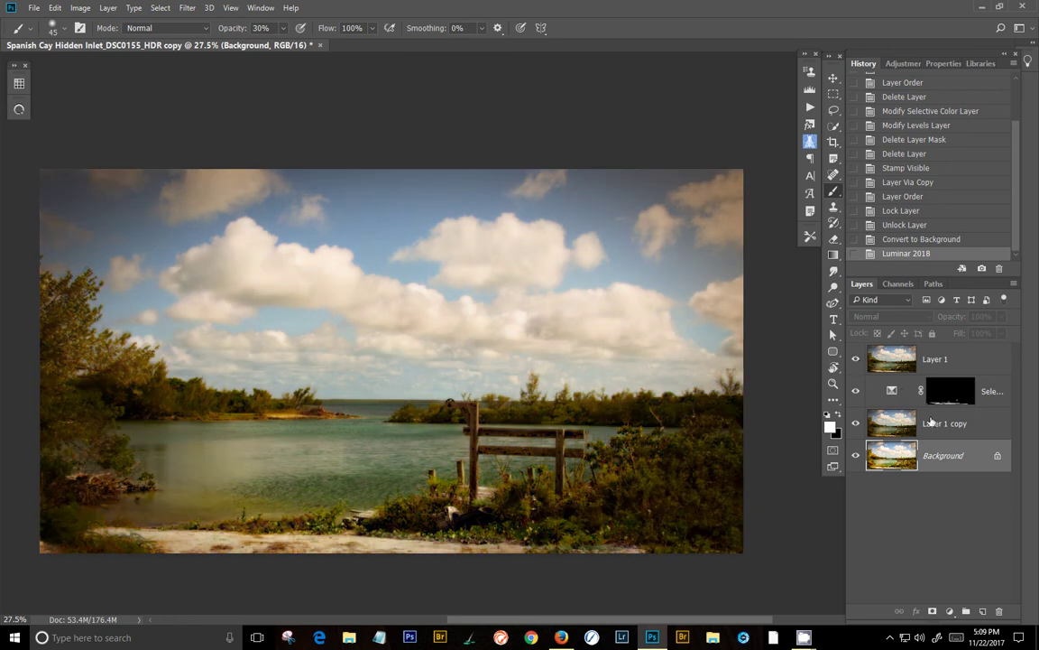
Step: Unlock the Background as Layer 0, move it to the top of the stack, and hide it
click(997, 457)
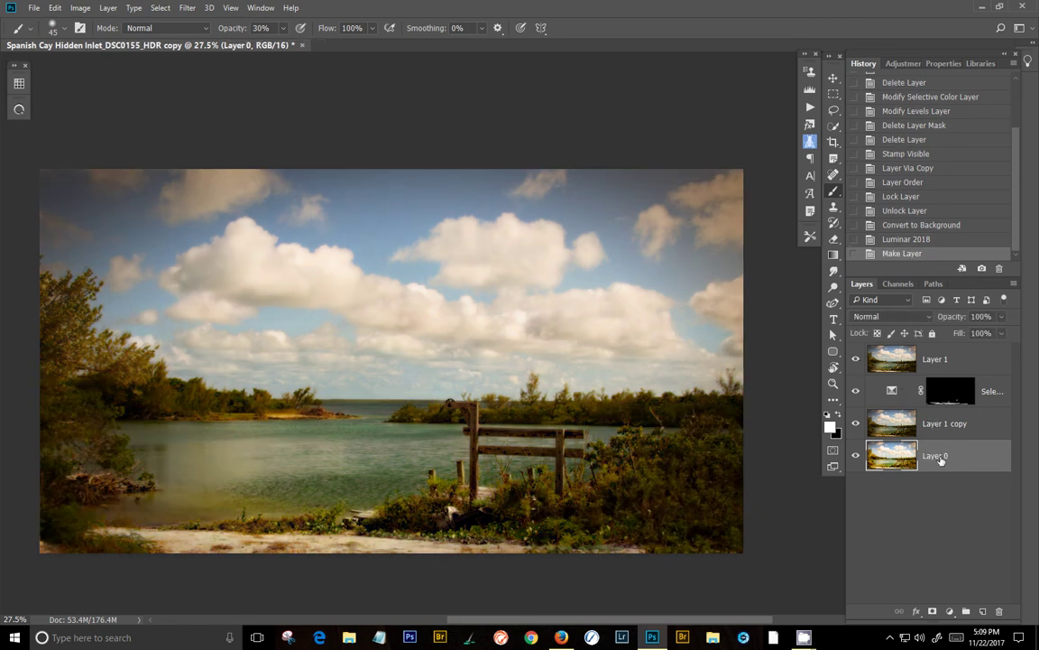
drag(976, 449, 929, 358)
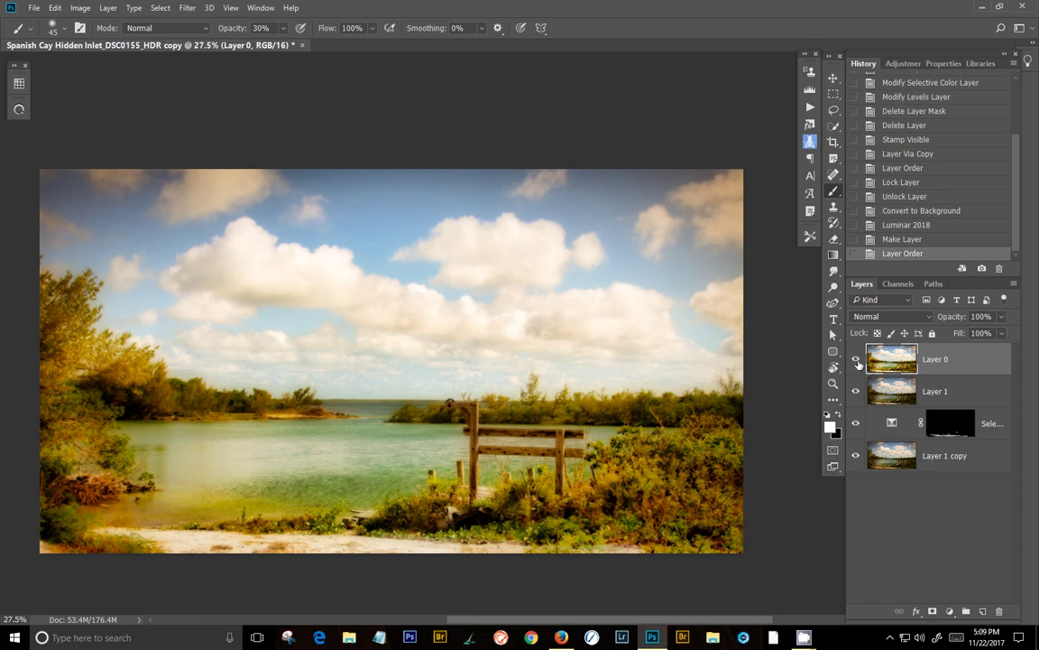
click(857, 360)
Step: Select Layer 1 and launch Luminar 2018 on it from Filter > Skylum Software
click(903, 392)
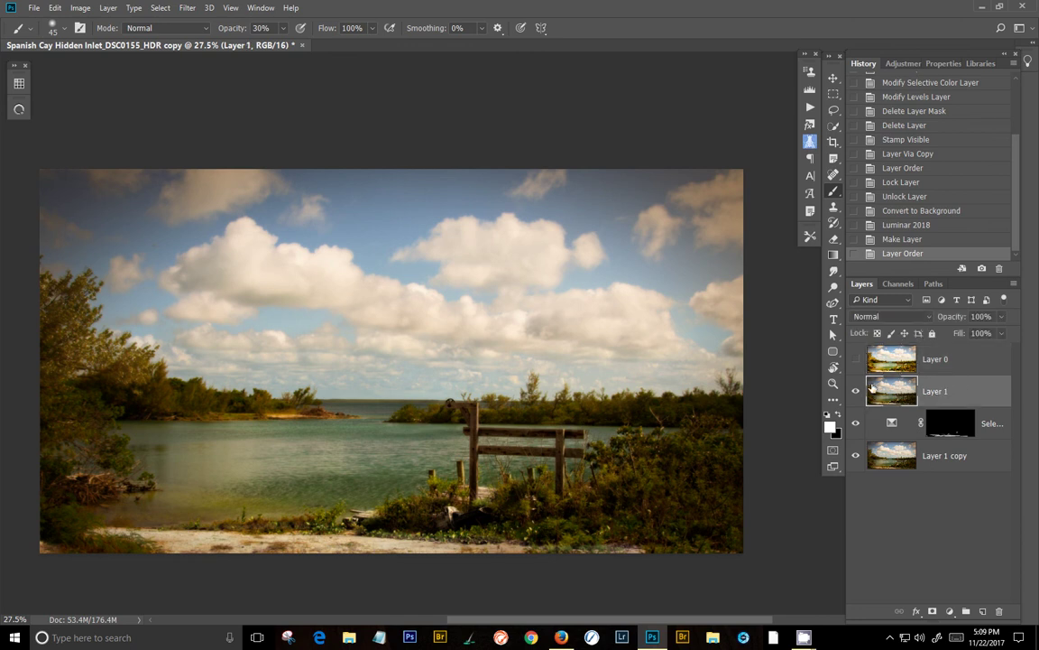
click(187, 8)
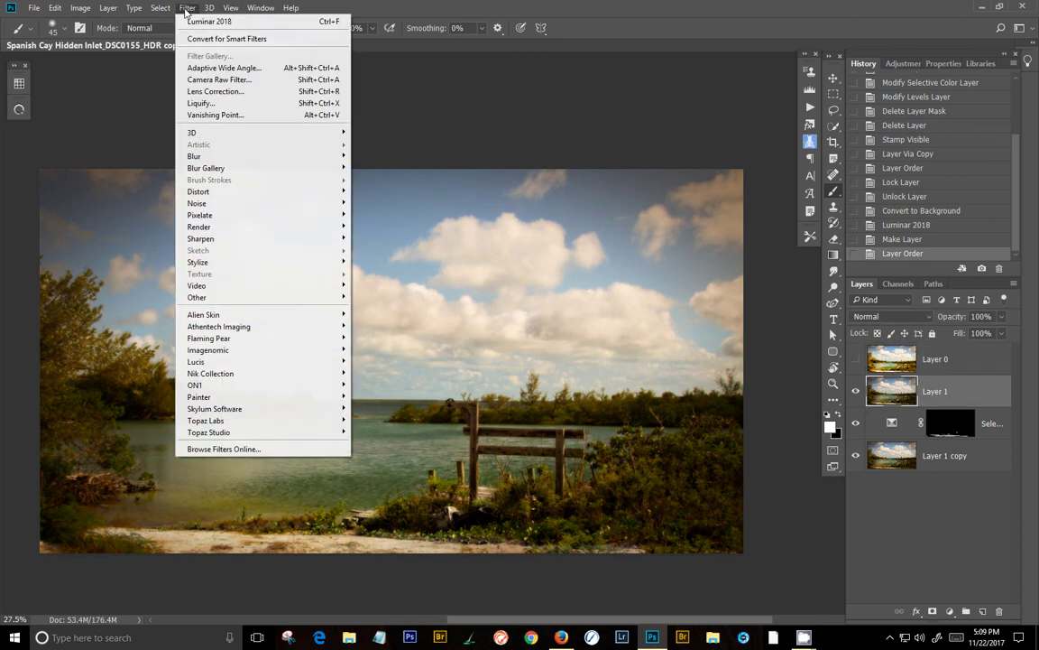
mouse_move(243, 410)
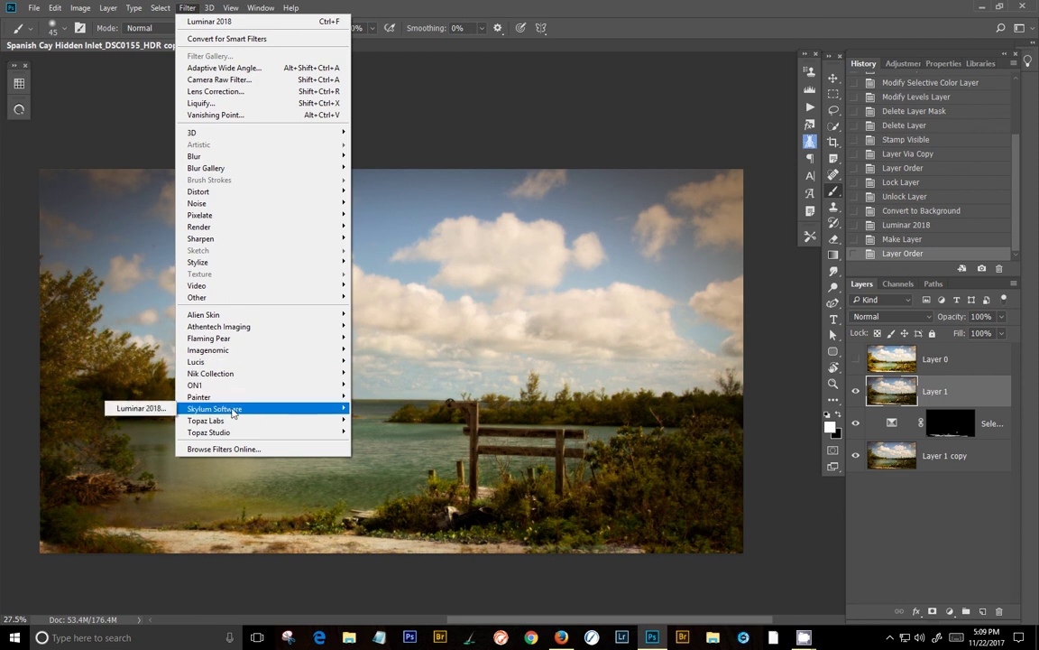
click(164, 408)
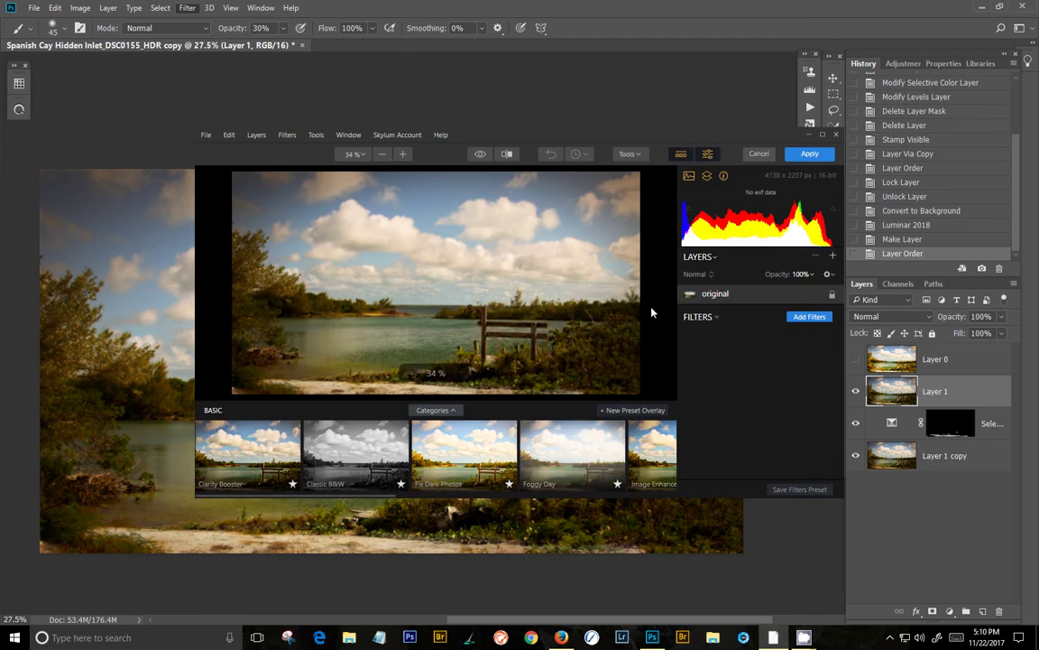
Step: Apply Luminar's Classic B&W preset to Layer 1 and return the result to Photoshop
click(356, 451)
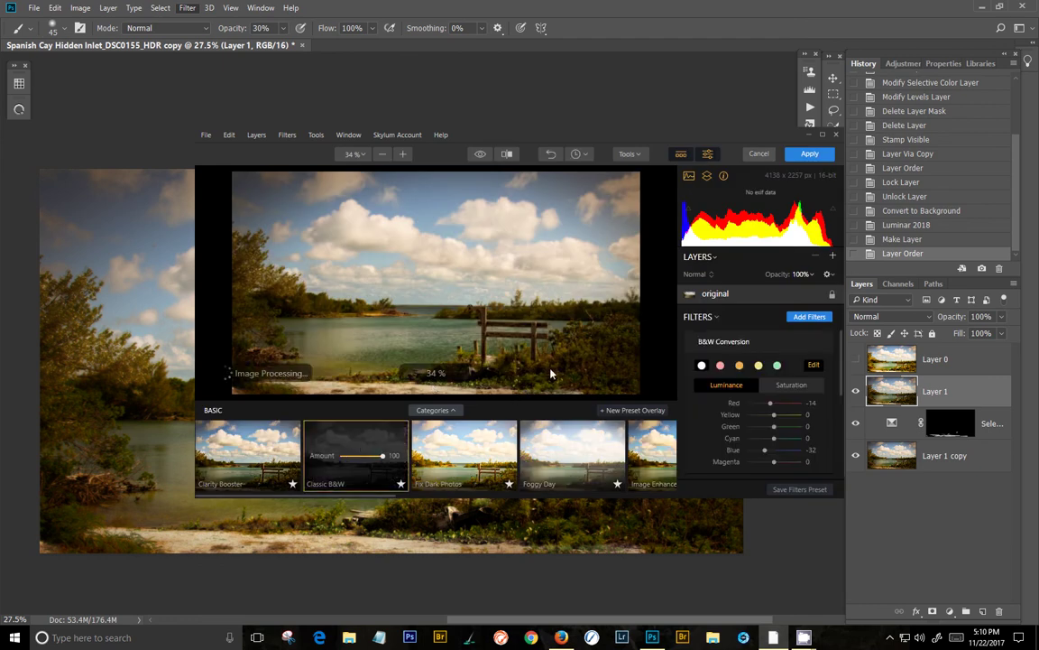
click(800, 155)
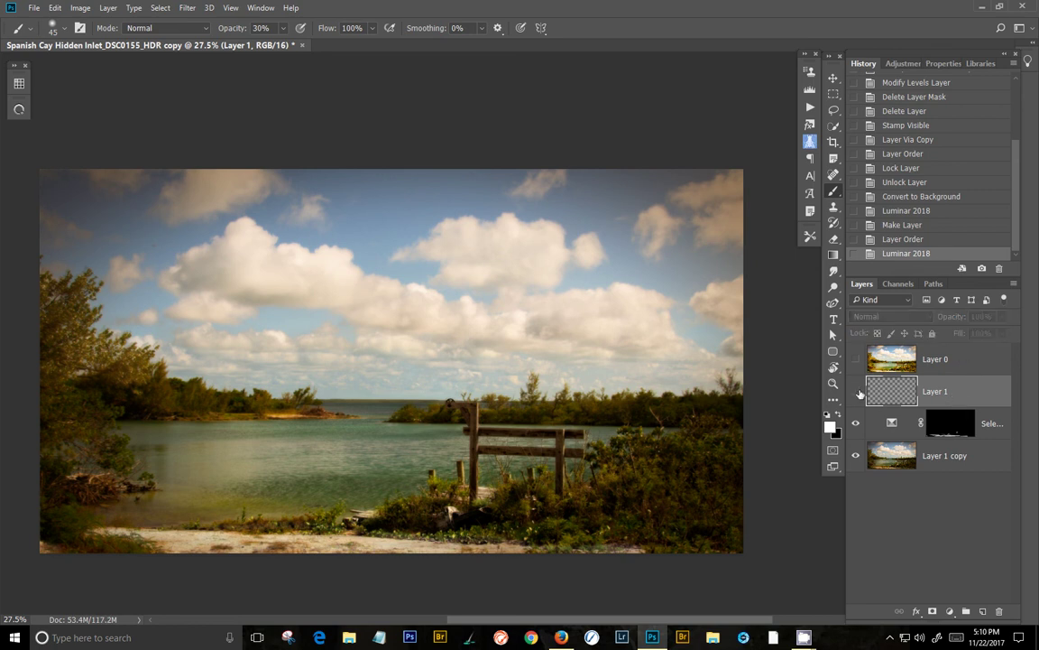
Step: Show Layer 0, hide Layer 1, and delete the empty Layer 1 with the trash icon
click(856, 358)
click(856, 386)
click(1000, 612)
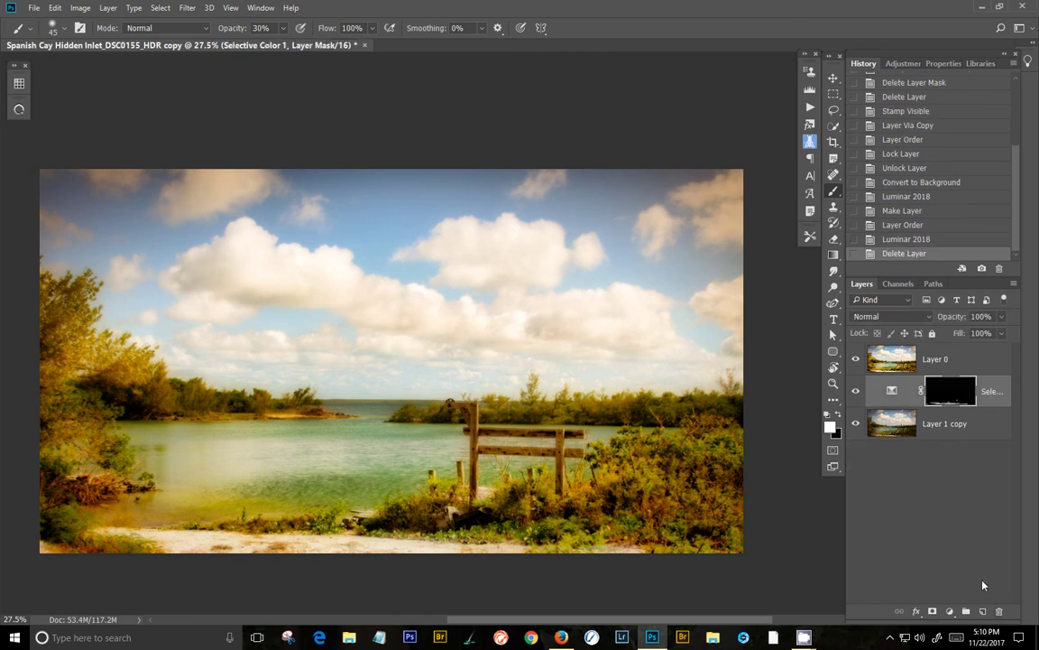